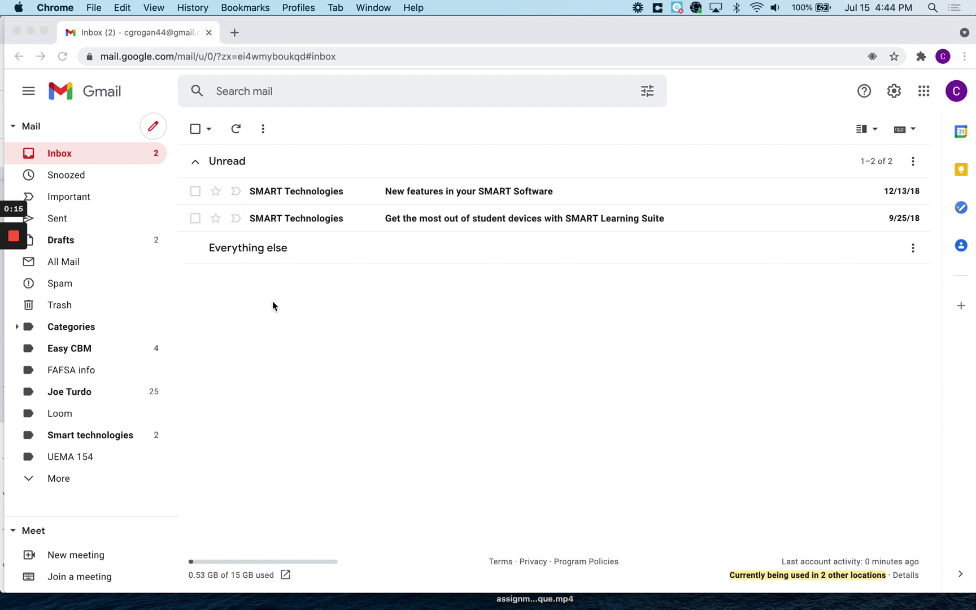
# Step: Open Gmail's quick settings panel, scroll through its options, and close it again
pyautogui.click(893, 95)
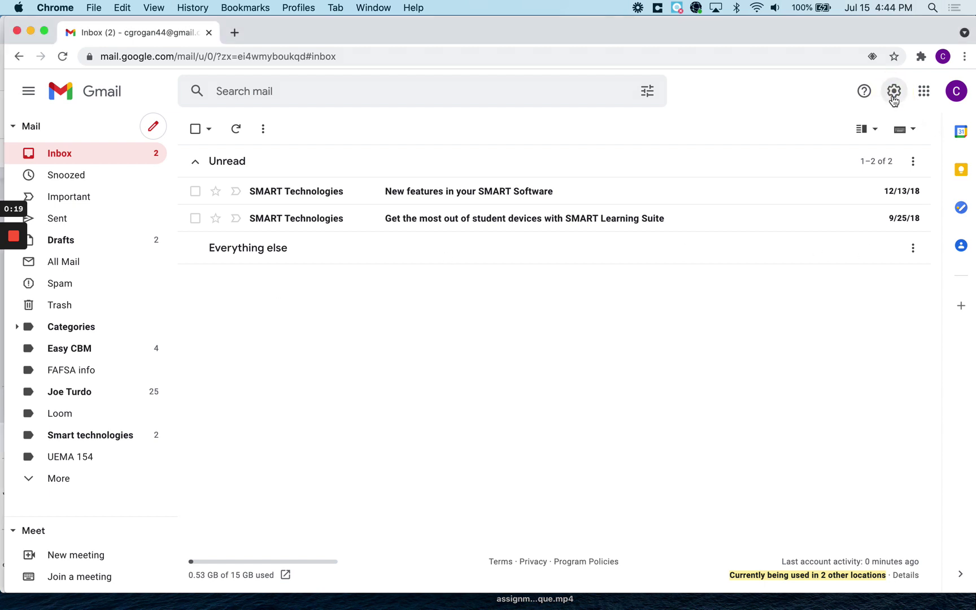
pyautogui.click(893, 96)
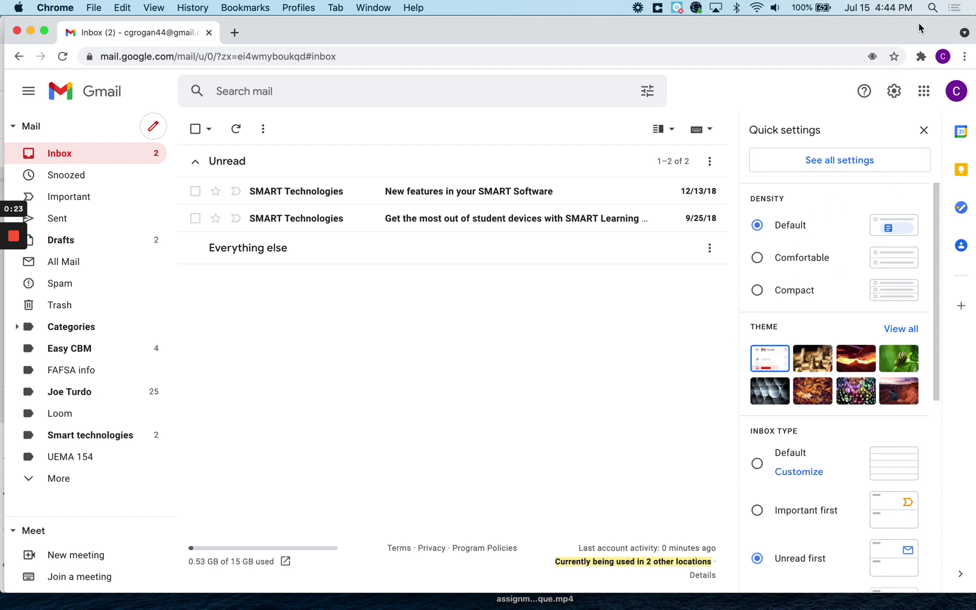
pyautogui.scroll(-2, 839, 226)
pyautogui.scroll(-5, 839, 229)
pyautogui.scroll(-8, 838, 527)
pyautogui.scroll(12, 841, 325)
pyautogui.scroll(2, 841, 327)
pyautogui.click(923, 130)
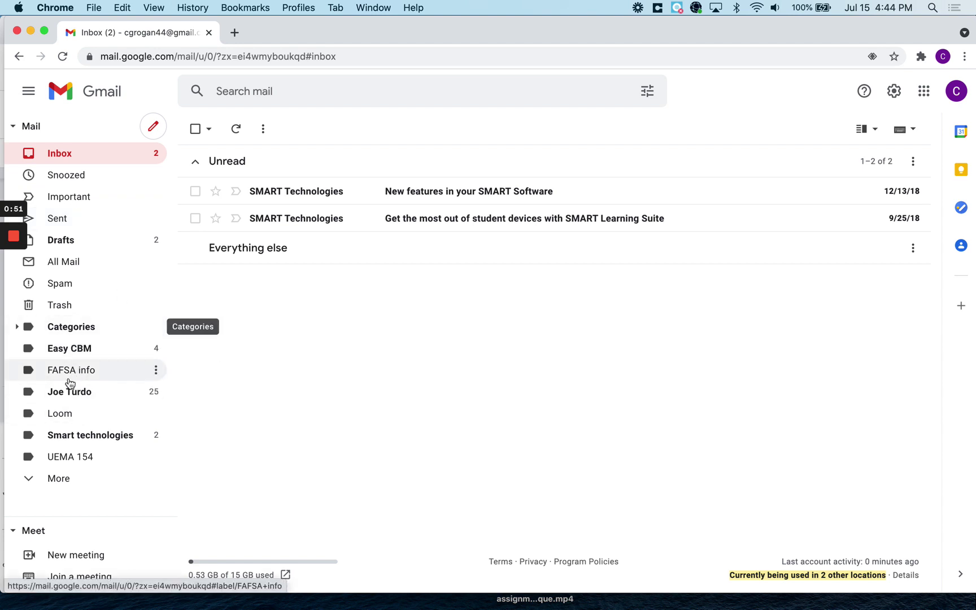
# Step: Expand the sidebar with More to see the extra folders, then collapse it with Less
pyautogui.click(31, 480)
pyautogui.scroll(-3, 78, 460)
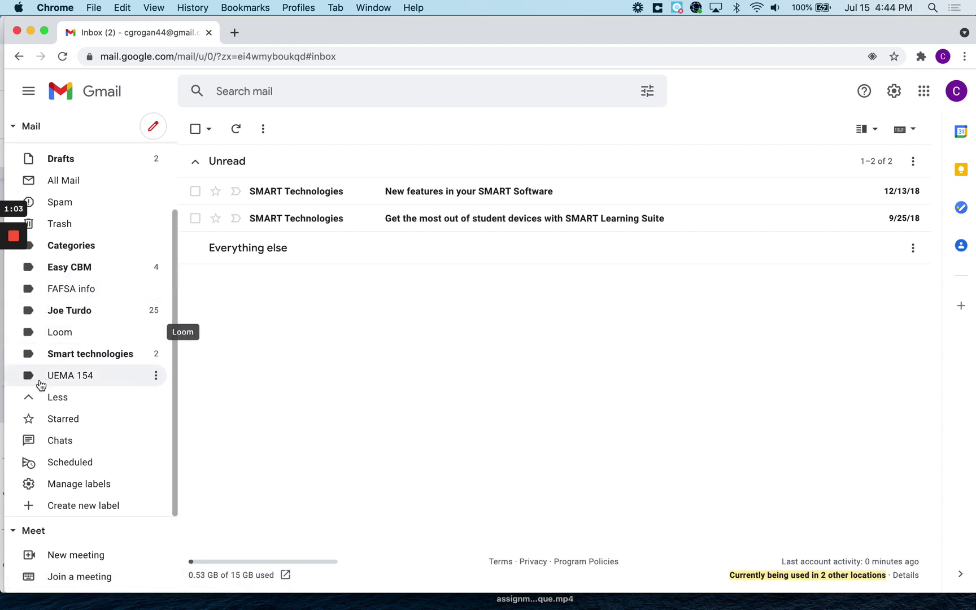
pyautogui.click(30, 397)
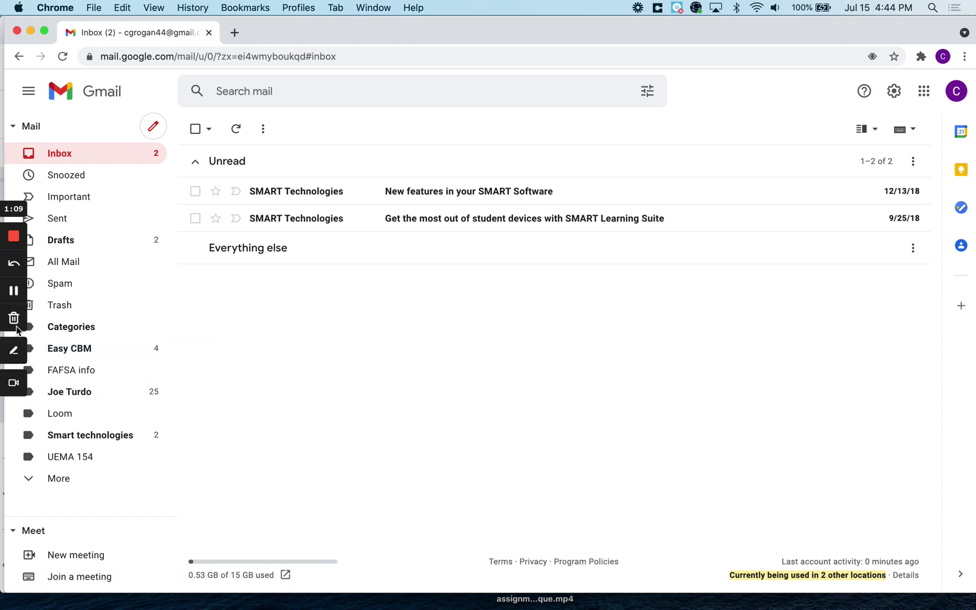
pyautogui.moveTo(24, 331)
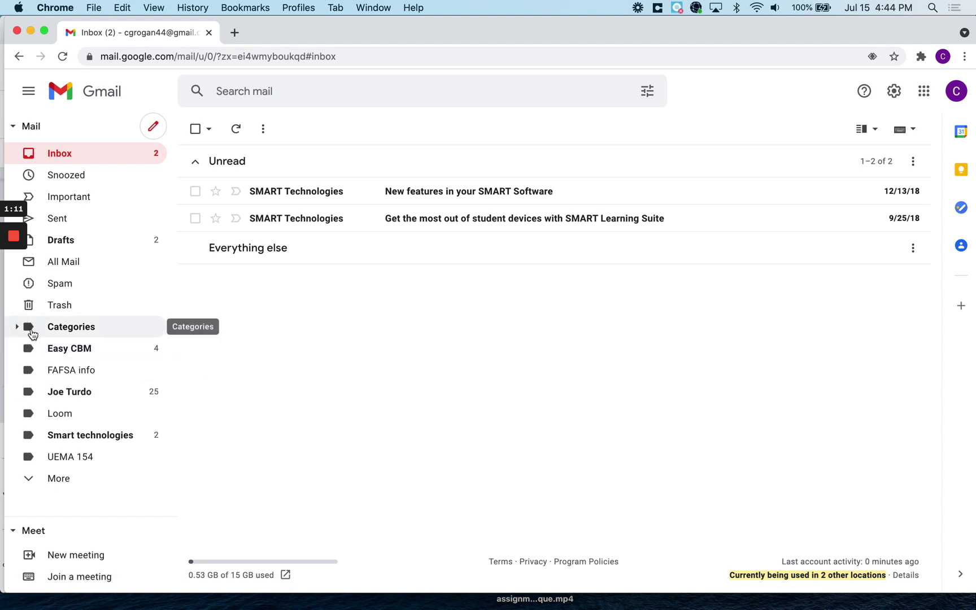
# Step: Expand then collapse Categories, and show the extra sidebar folders with More before hiding them with Less
pyautogui.click(52, 333)
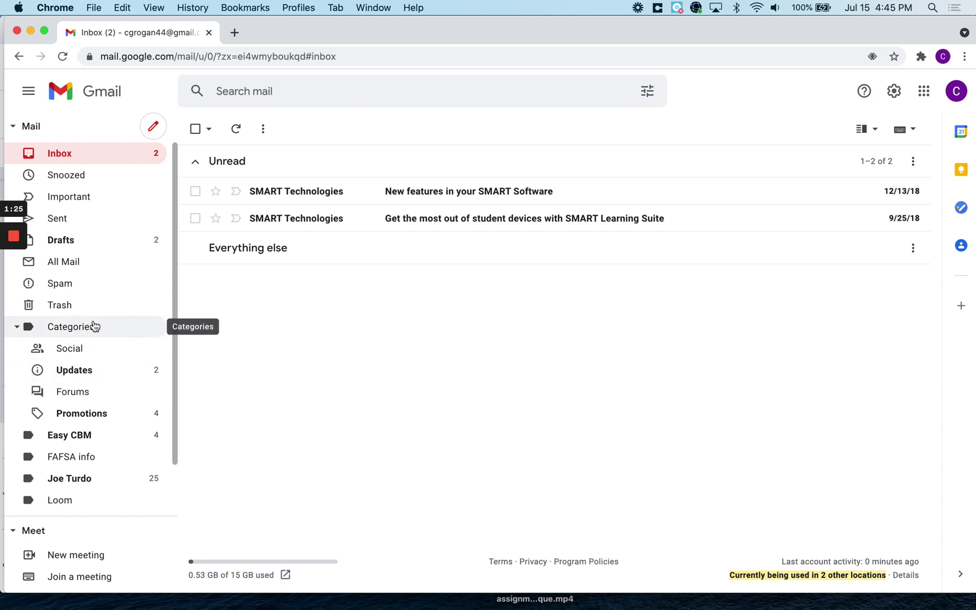
pyautogui.click(52, 330)
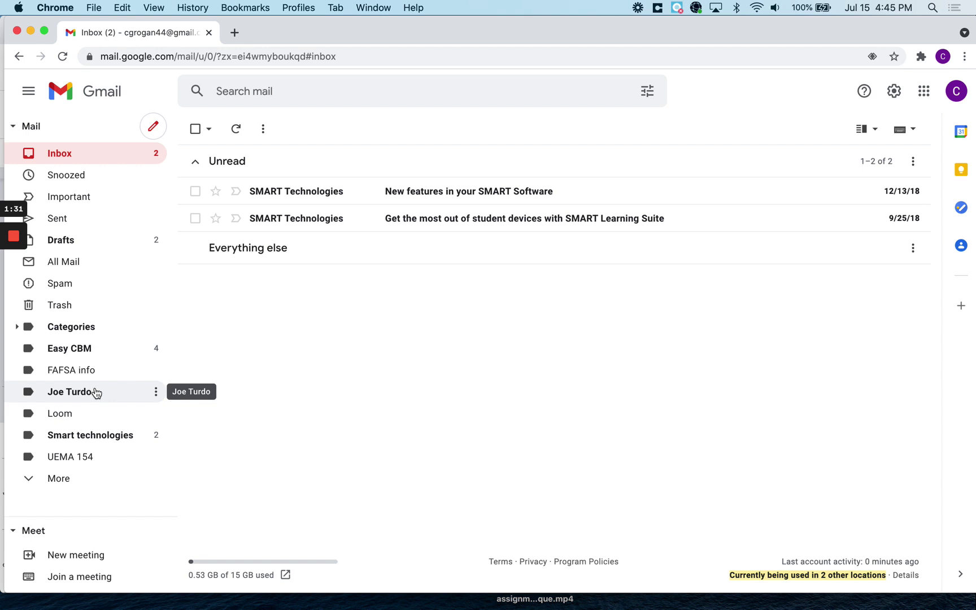
pyautogui.click(49, 479)
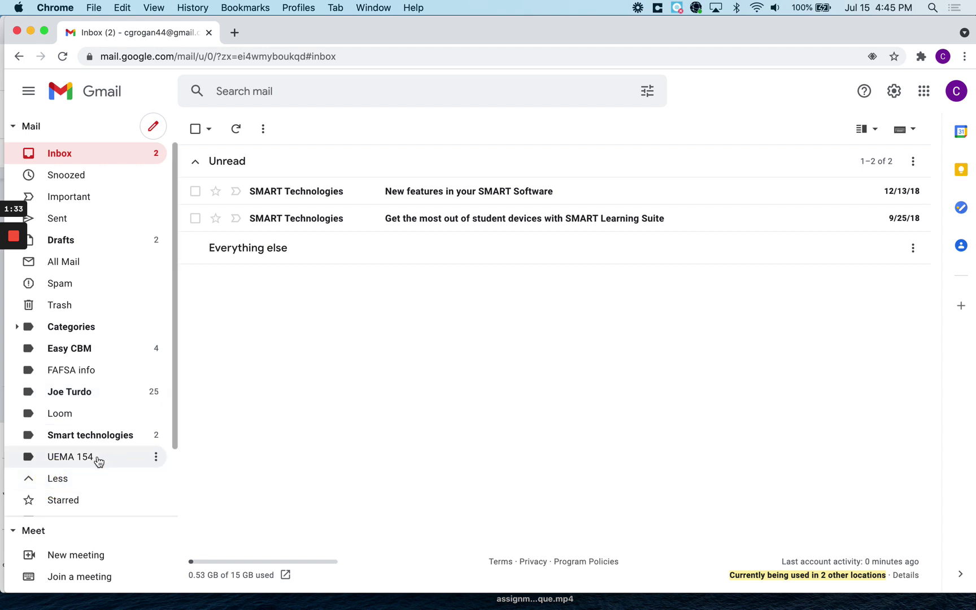
pyautogui.scroll(-3, 101, 459)
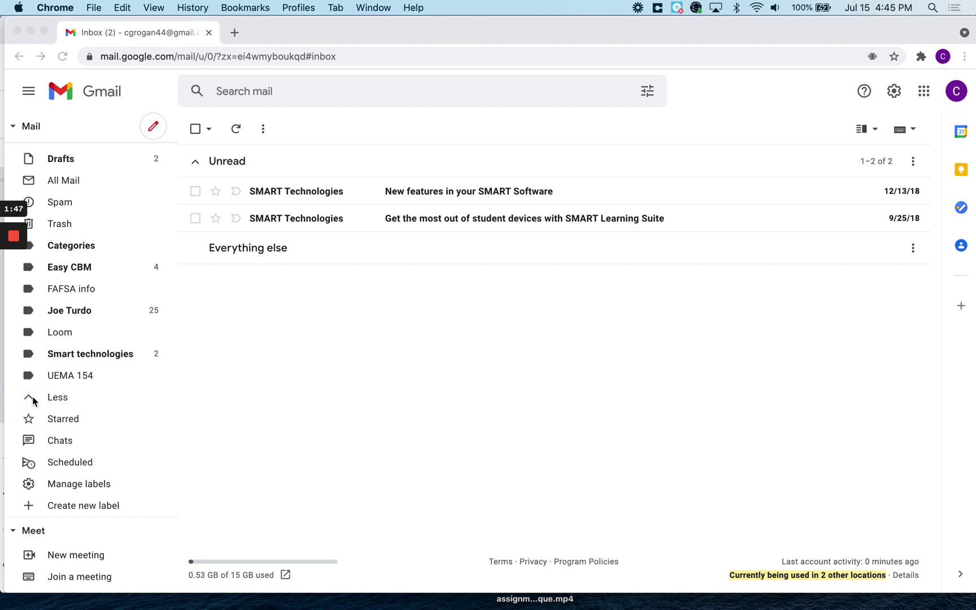
pyautogui.click(49, 398)
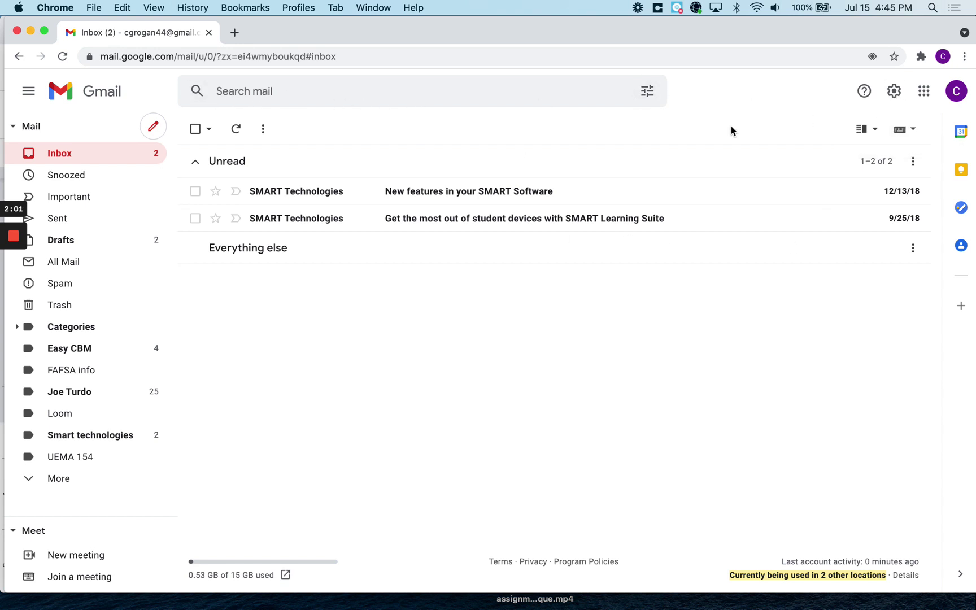
# Step: Open the Google apps launcher and scroll its app list down to the Forms app
pyautogui.click(923, 94)
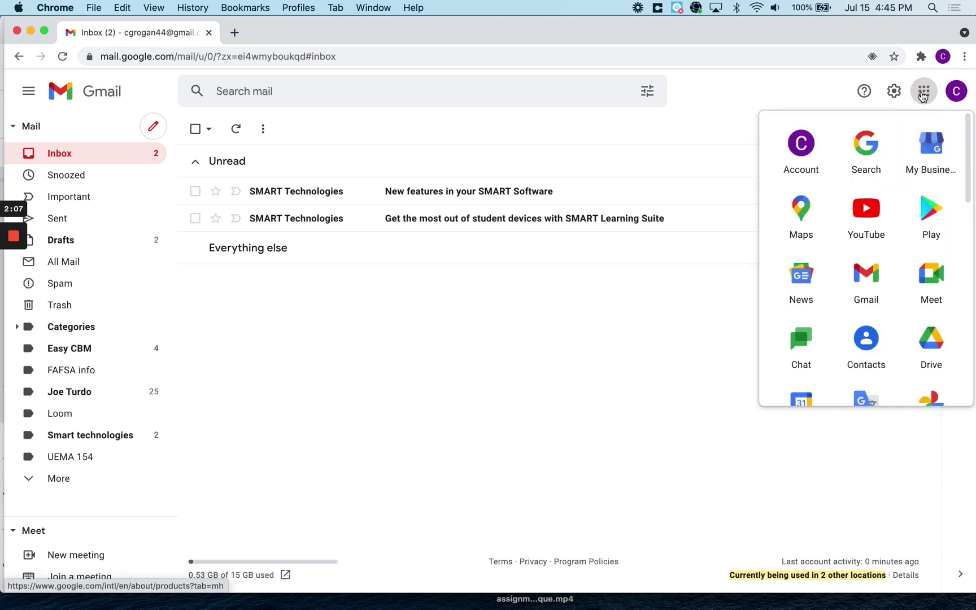
pyautogui.scroll(-5, 881, 265)
pyautogui.scroll(-5, 880, 264)
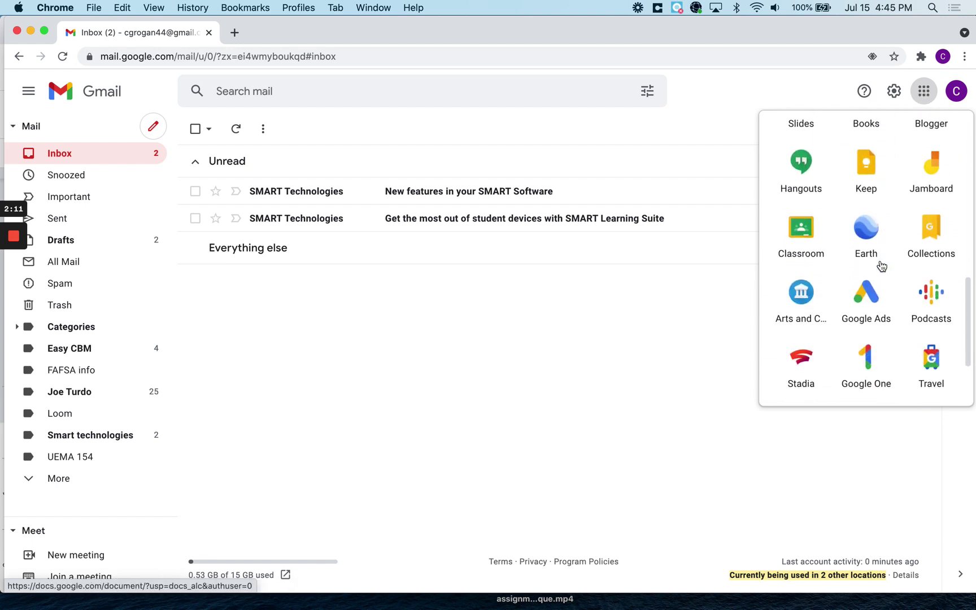
pyautogui.scroll(10, 881, 264)
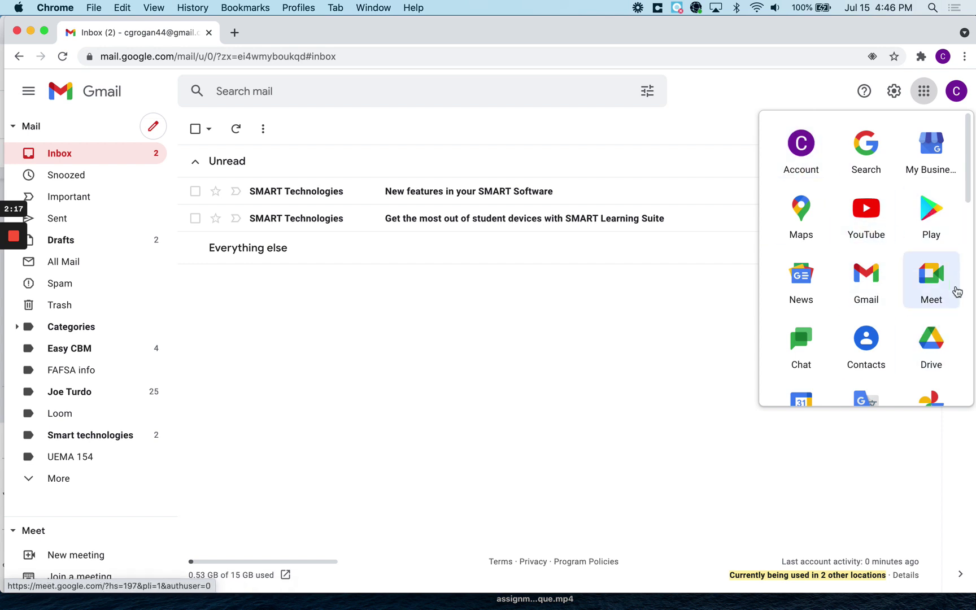
pyautogui.scroll(-1, 923, 318)
pyautogui.scroll(-5, 923, 316)
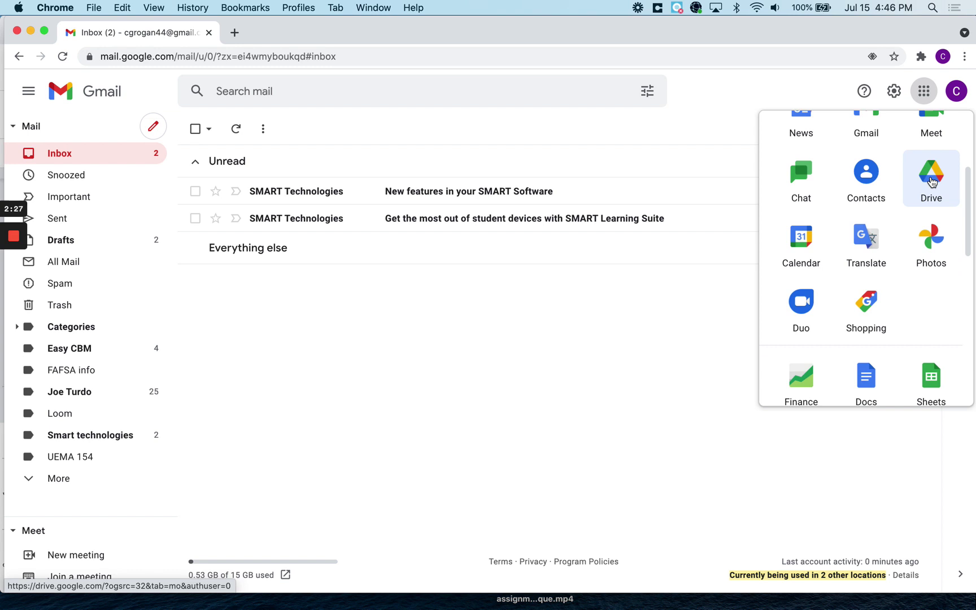
pyautogui.scroll(3, 884, 280)
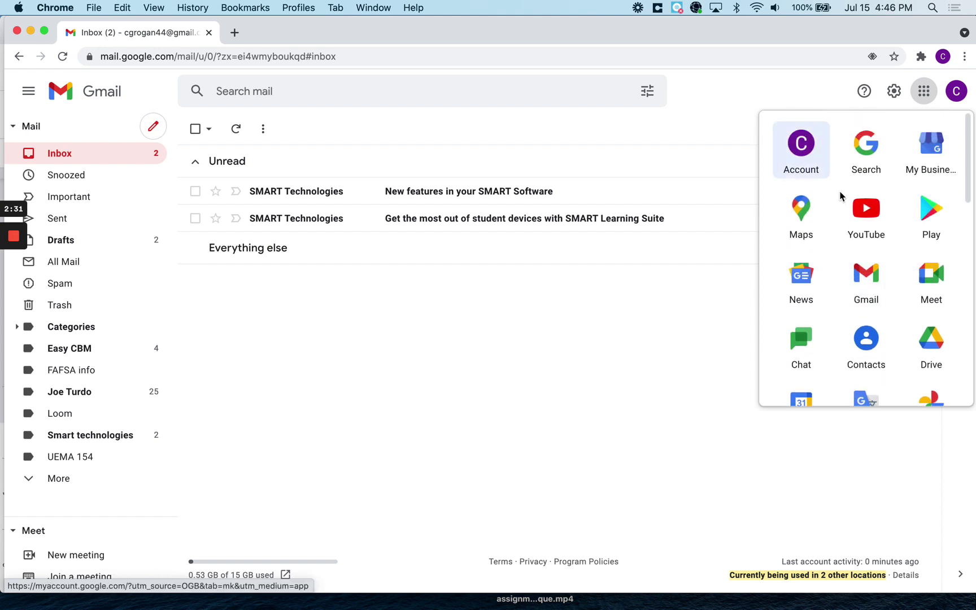
pyautogui.scroll(-2, 885, 282)
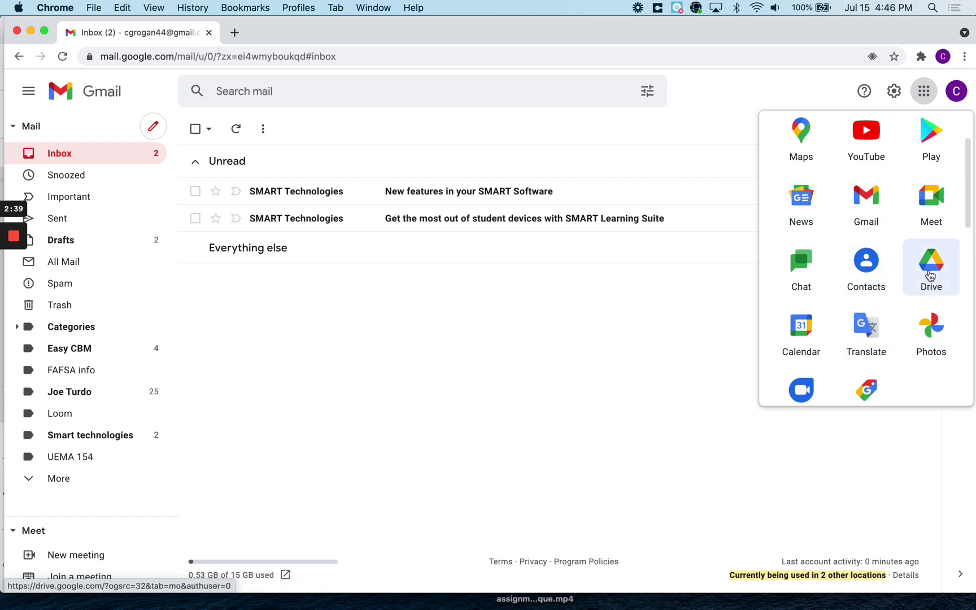
pyautogui.scroll(-3, 826, 369)
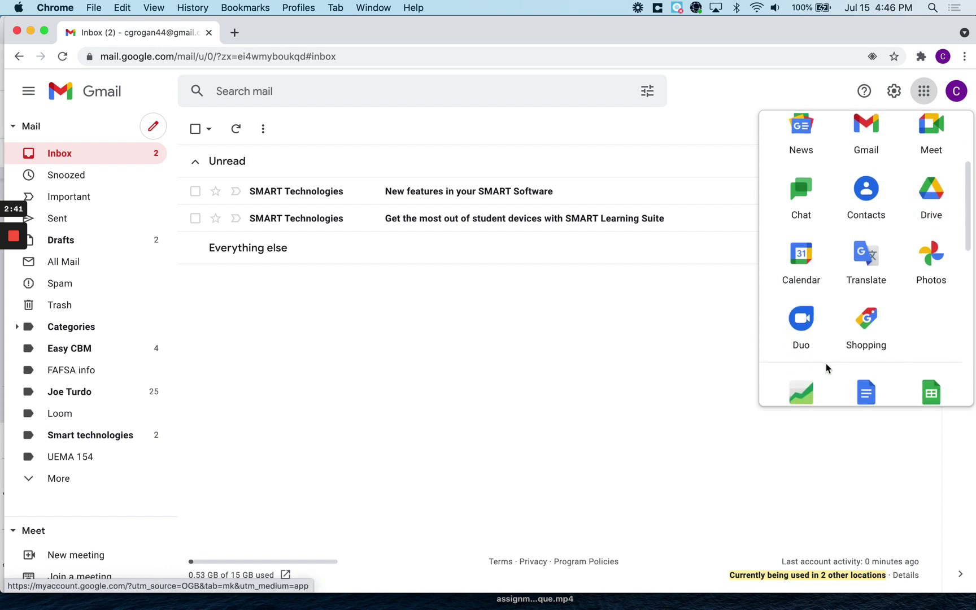
pyautogui.scroll(-5, 827, 369)
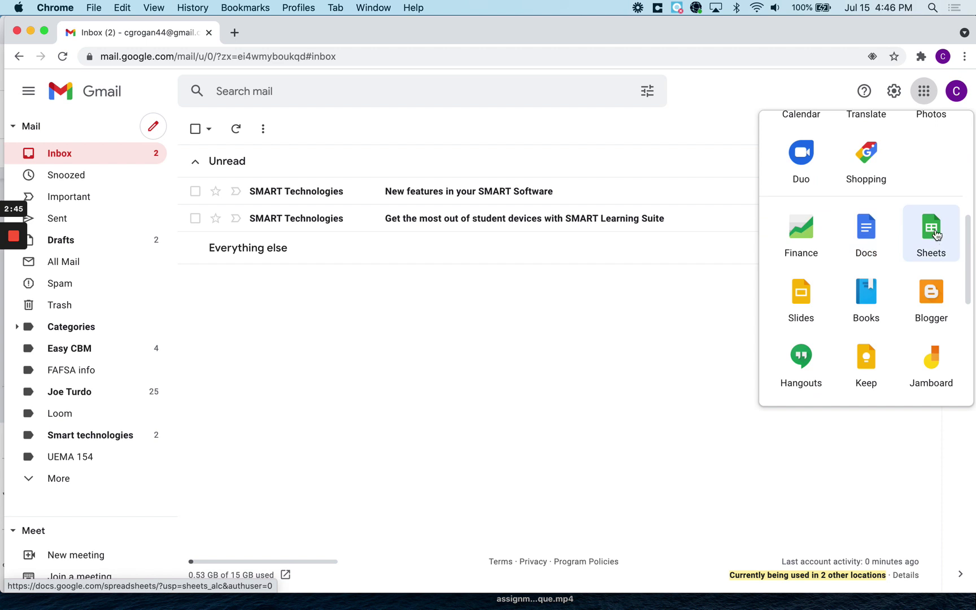
pyautogui.scroll(-3, 899, 338)
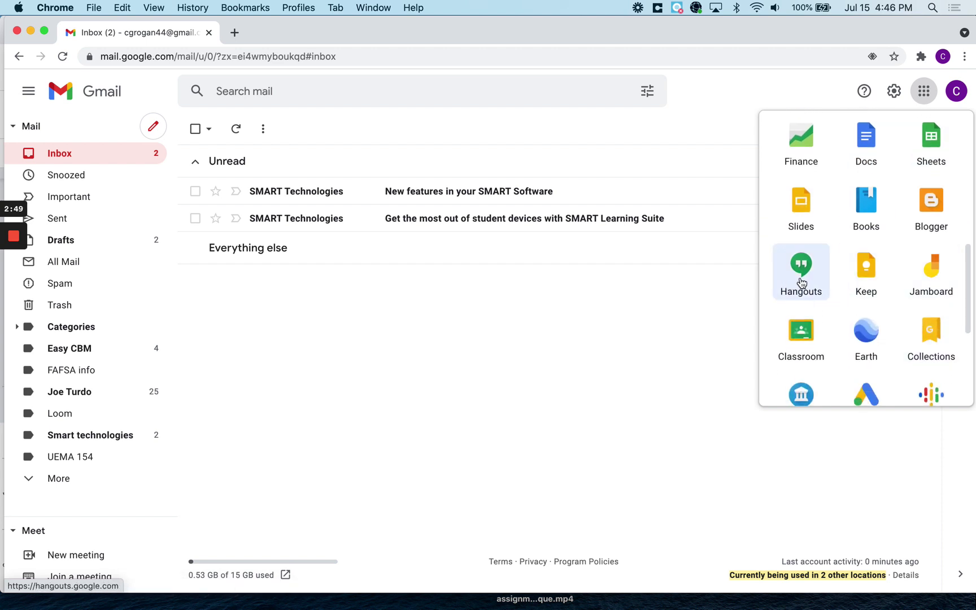
pyautogui.scroll(-3, 833, 320)
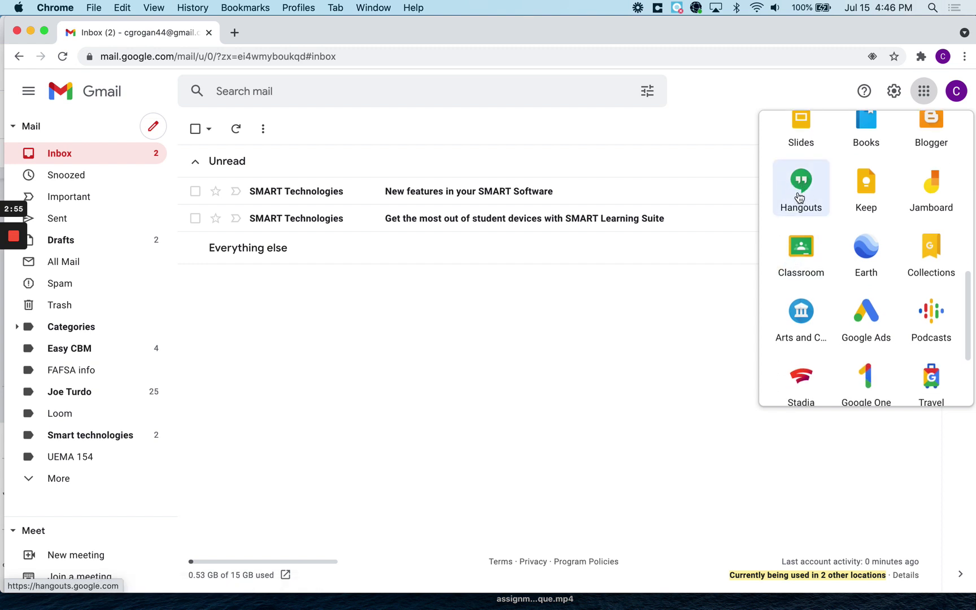
pyautogui.scroll(-3, 863, 217)
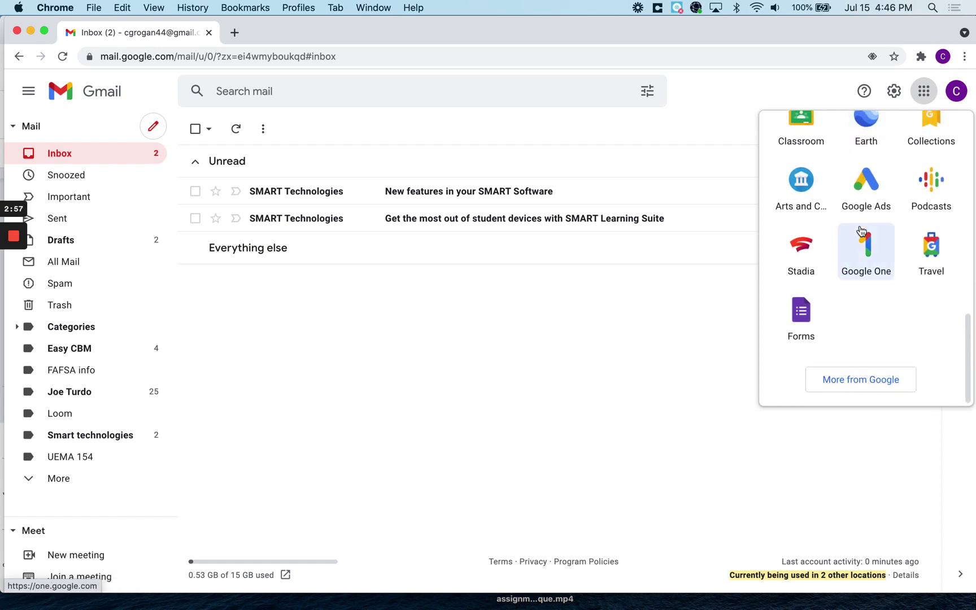
pyautogui.scroll(2, 861, 188)
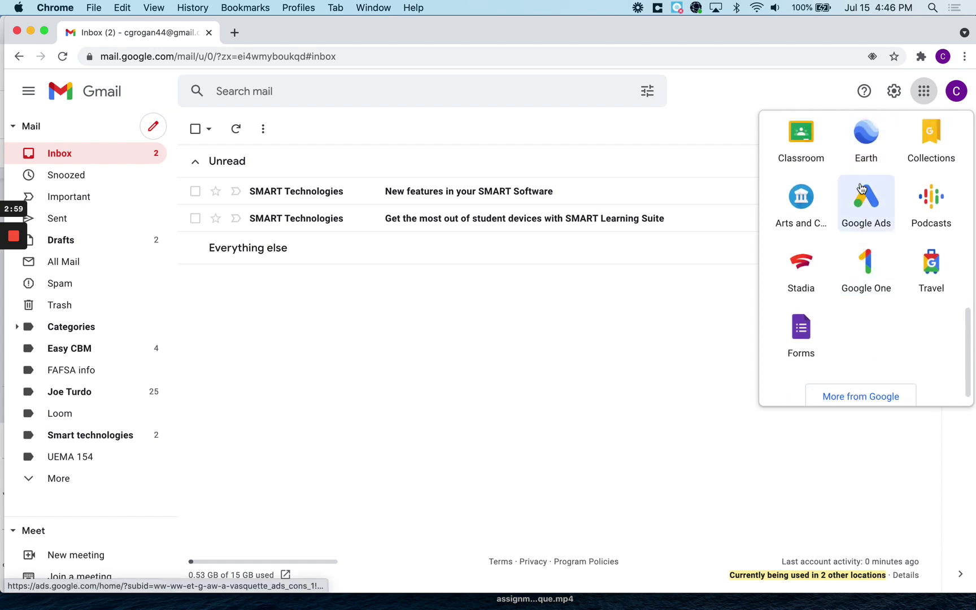
pyautogui.scroll(4, 861, 188)
pyautogui.scroll(-4, 861, 188)
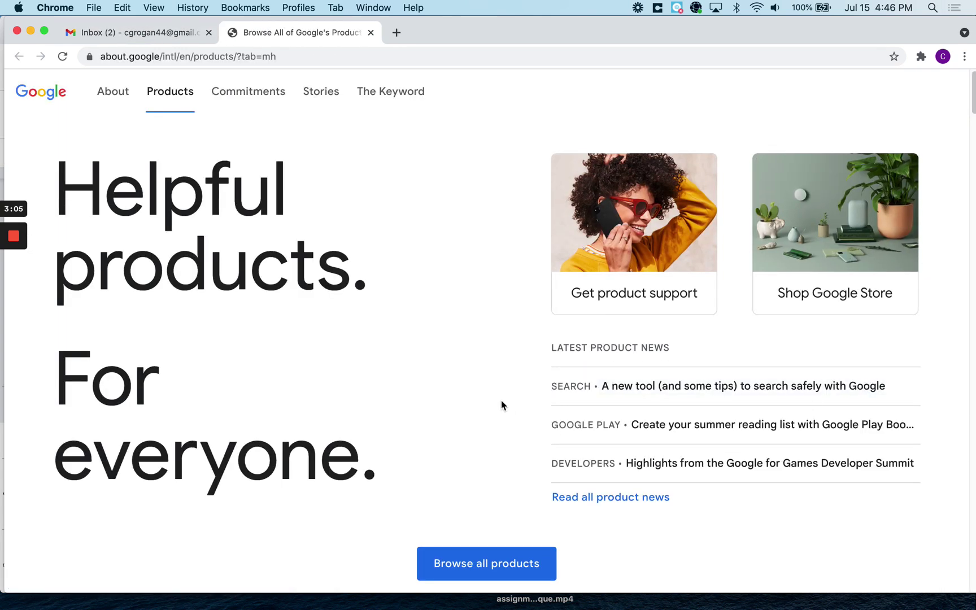
pyautogui.scroll(-5, 501, 405)
pyautogui.click(464, 149)
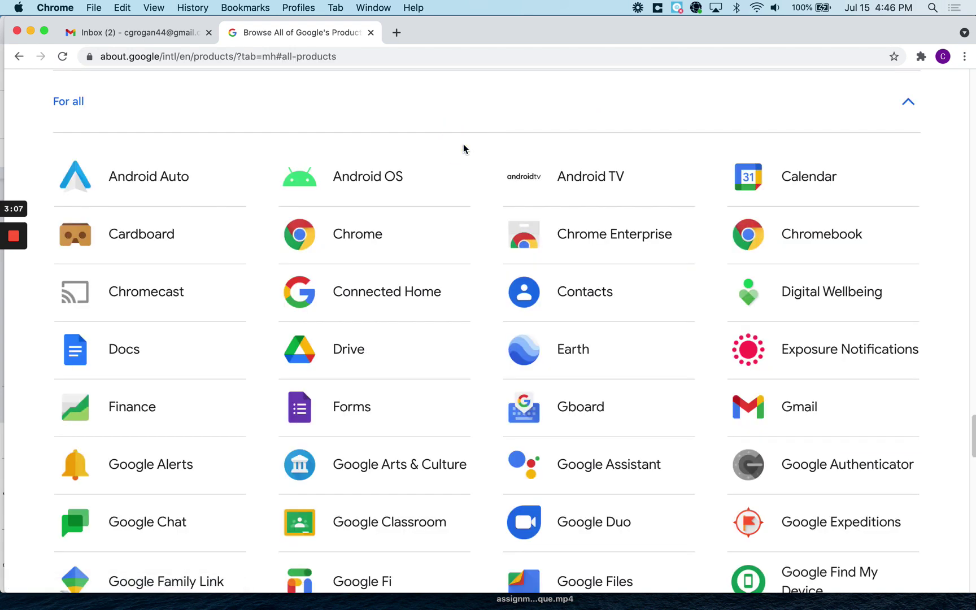
pyautogui.scroll(-4, 484, 318)
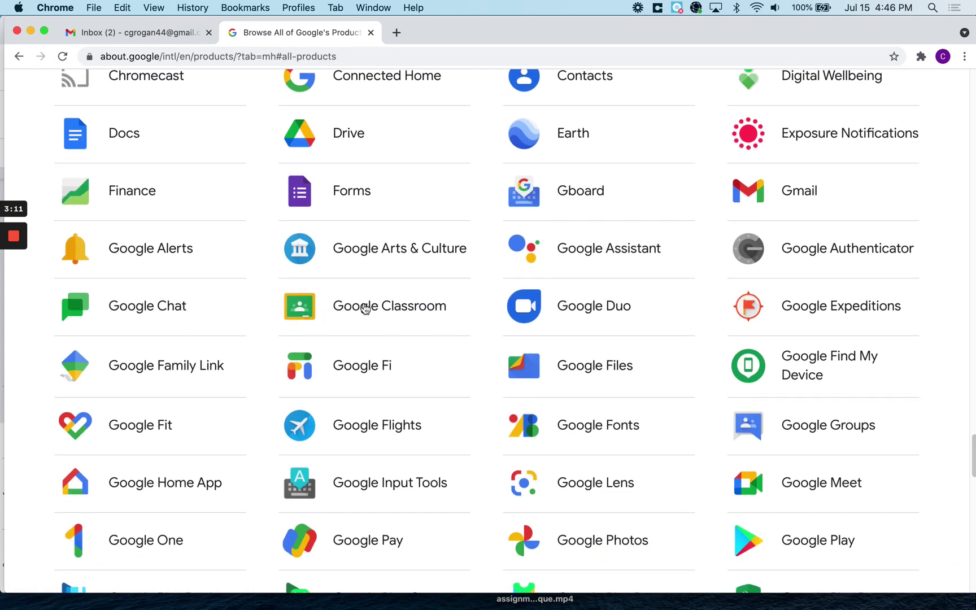
pyautogui.scroll(-8, 478, 392)
pyautogui.scroll(-5, 477, 392)
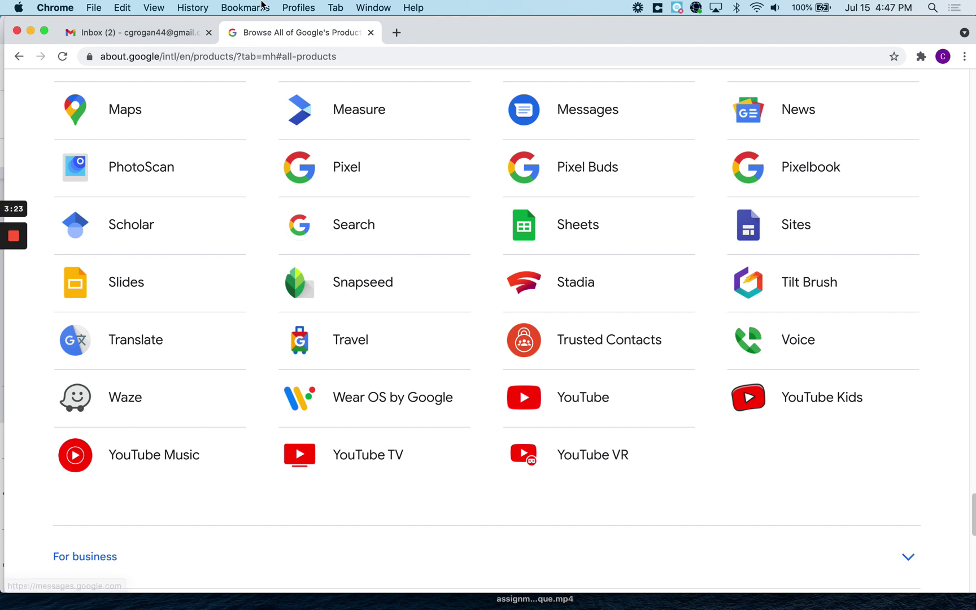
# Step: Close the Google Products tab, then reopen the Google apps launcher and scroll down its list
pyautogui.click(18, 57)
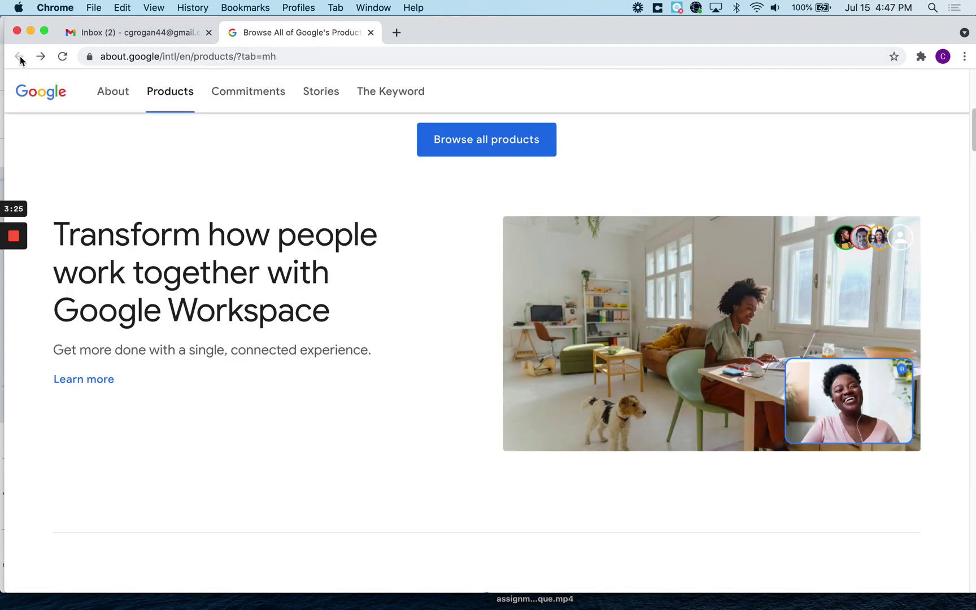
pyautogui.click(19, 57)
pyautogui.click(372, 33)
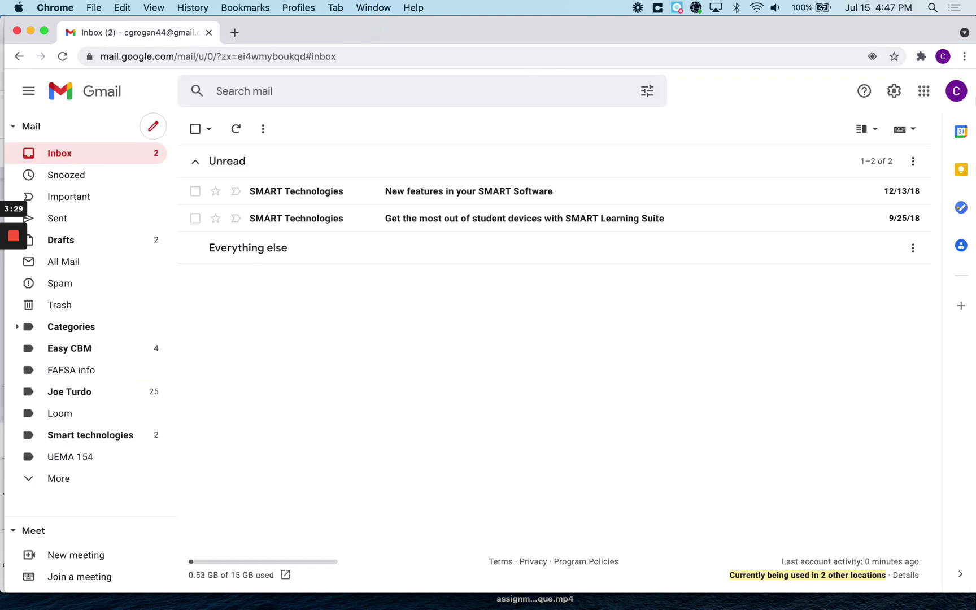
pyautogui.click(924, 92)
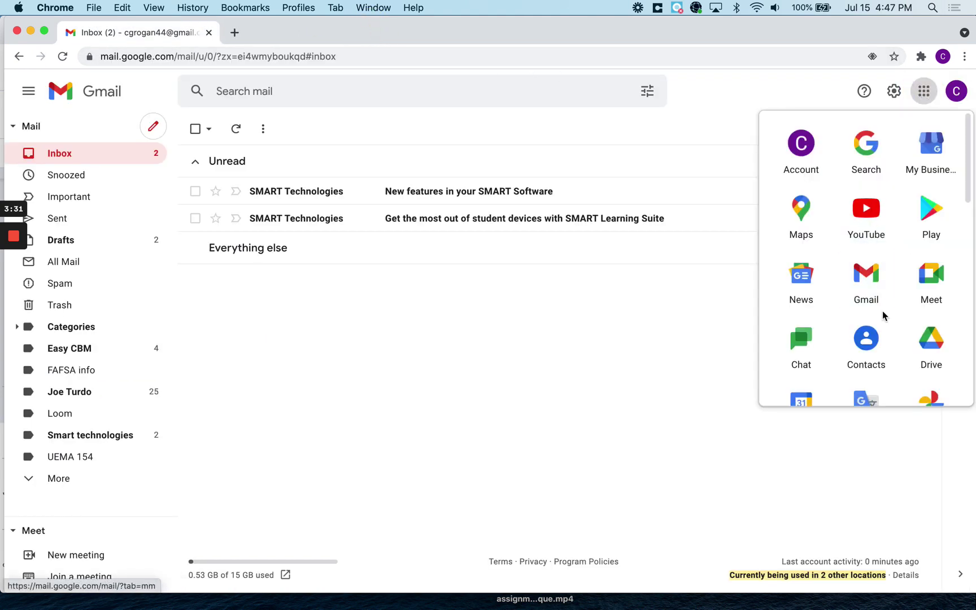
pyautogui.scroll(-5, 882, 310)
pyautogui.scroll(-6, 883, 315)
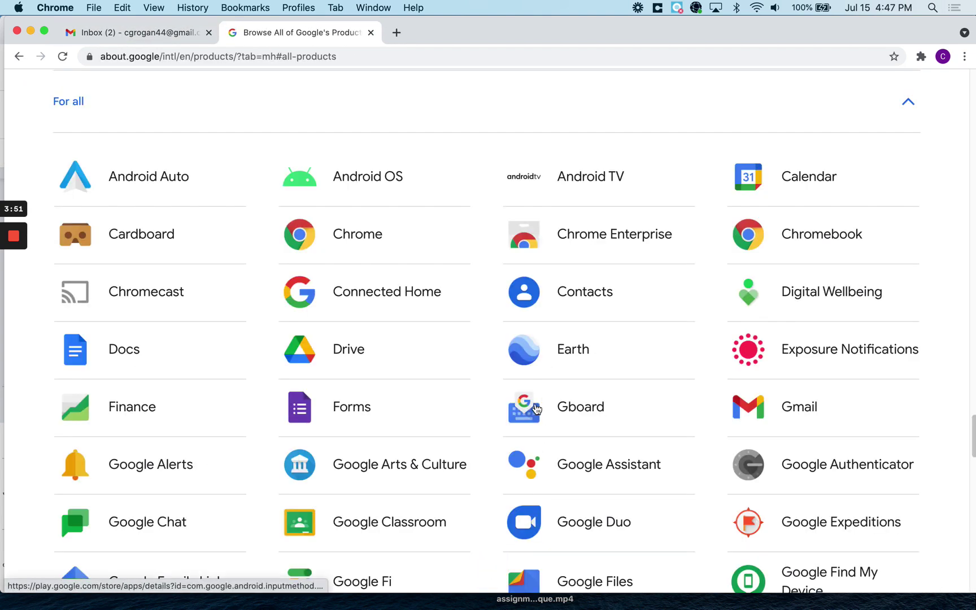
# Step: Scroll through Google's product list, then close the Products tab to return to Gmail
pyautogui.scroll(-6, 528, 423)
pyautogui.scroll(-13, 529, 421)
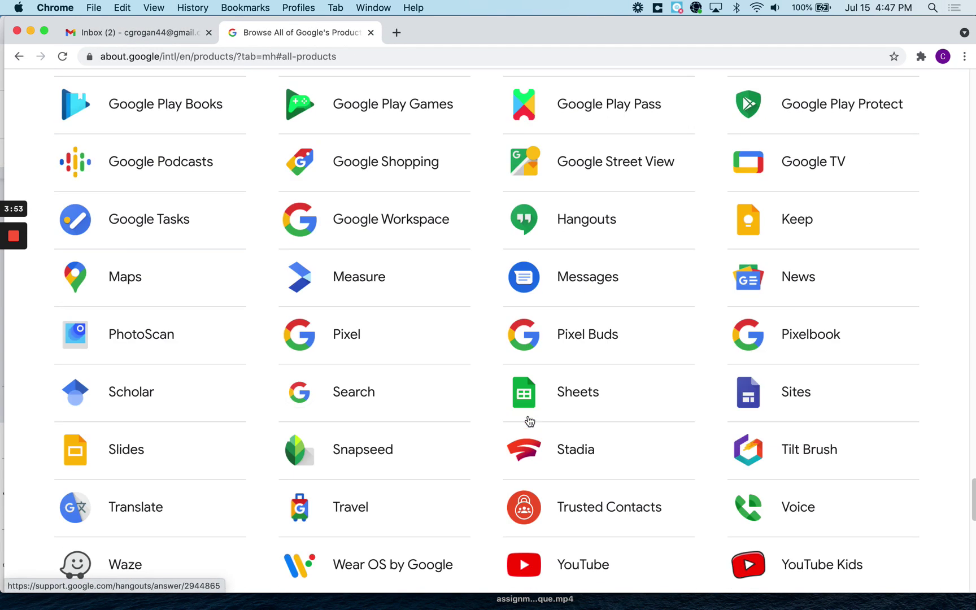
pyautogui.scroll(15, 530, 421)
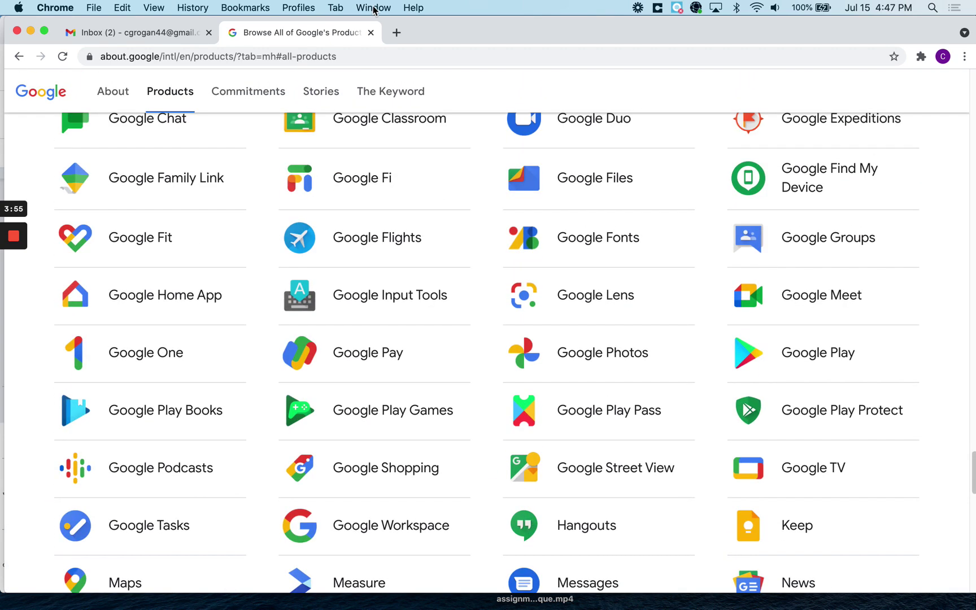
pyautogui.click(371, 33)
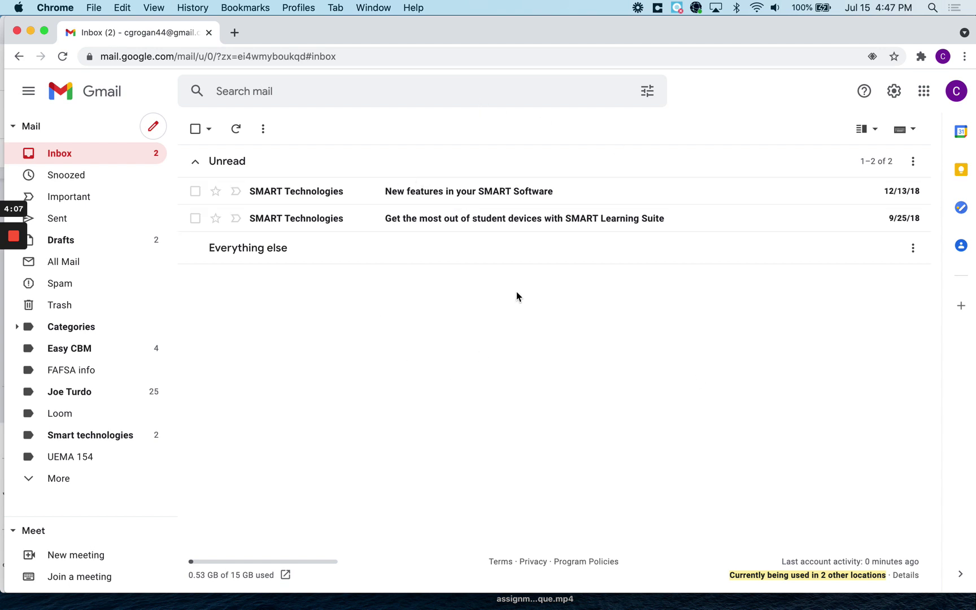
pyautogui.click(892, 93)
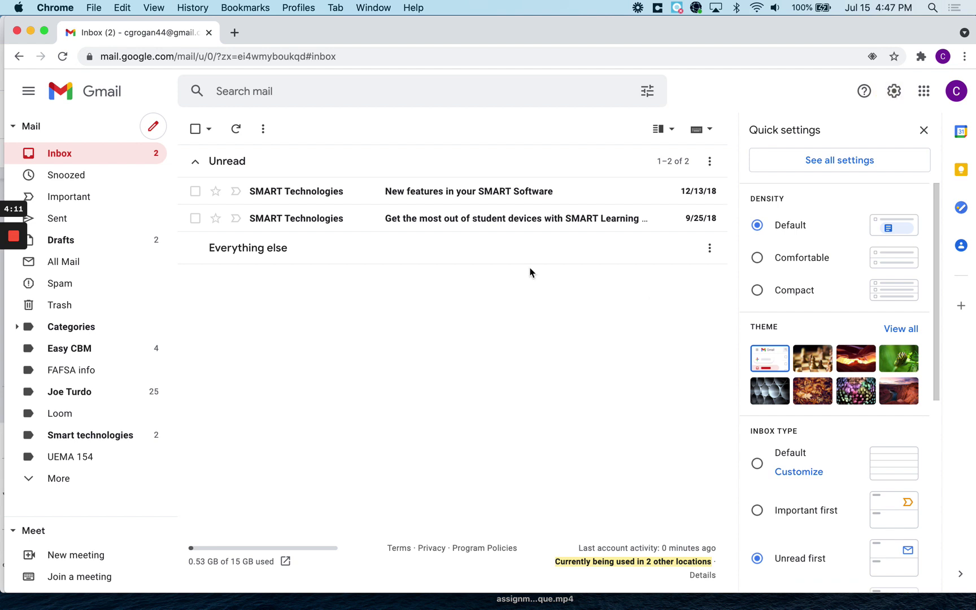
pyautogui.scroll(-3, 806, 455)
pyautogui.scroll(-5, 806, 454)
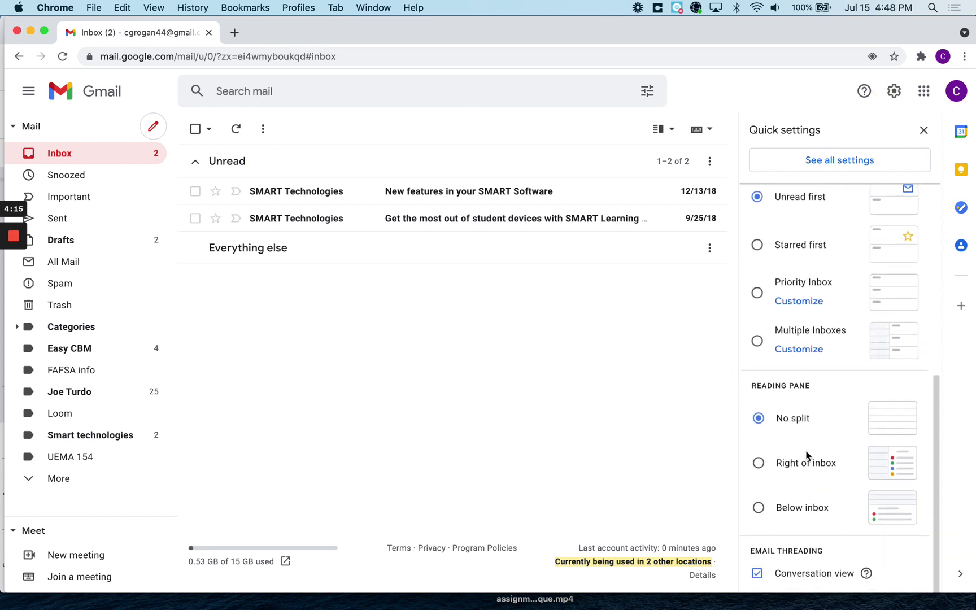
pyautogui.click(923, 131)
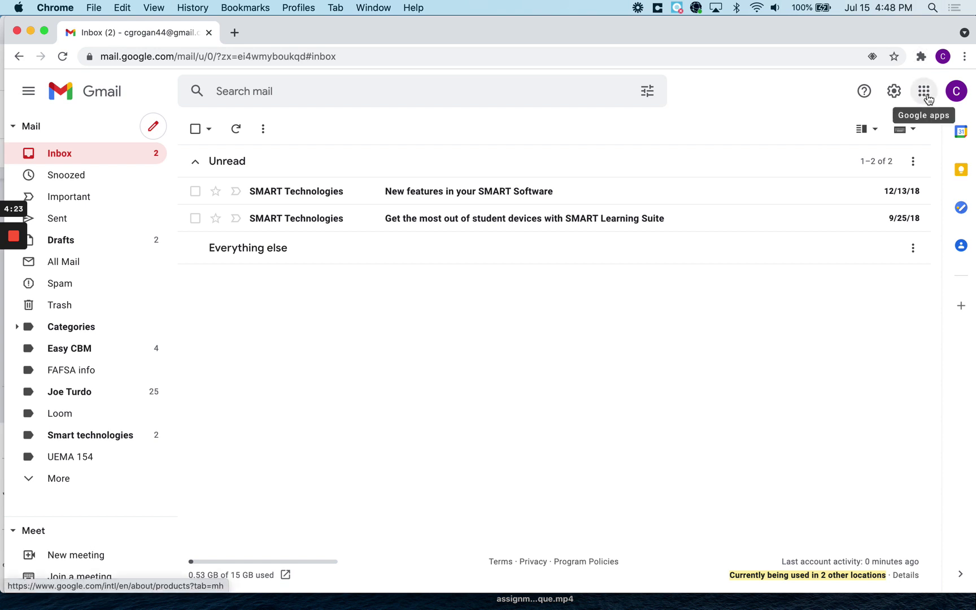
pyautogui.click(956, 96)
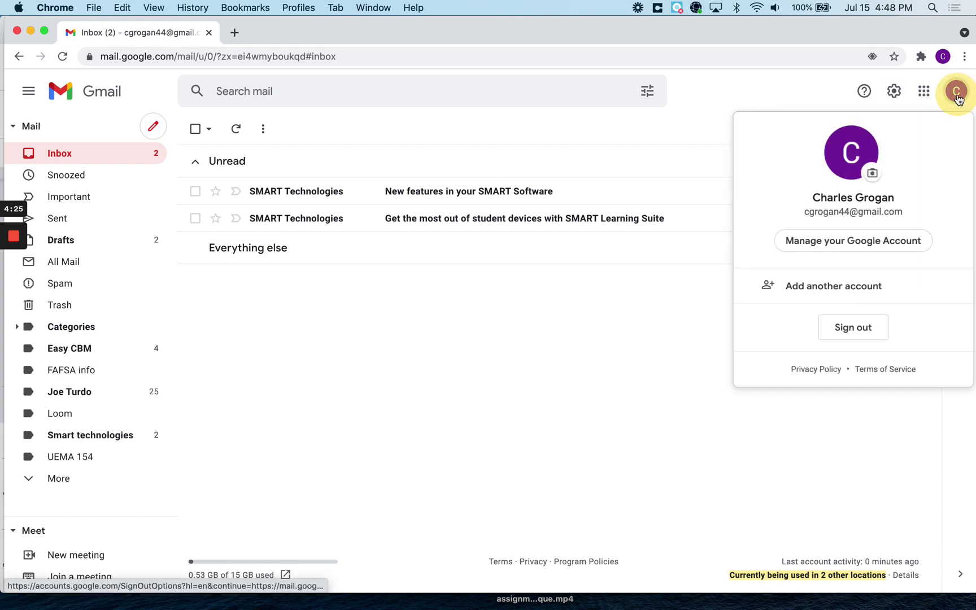
pyautogui.click(788, 104)
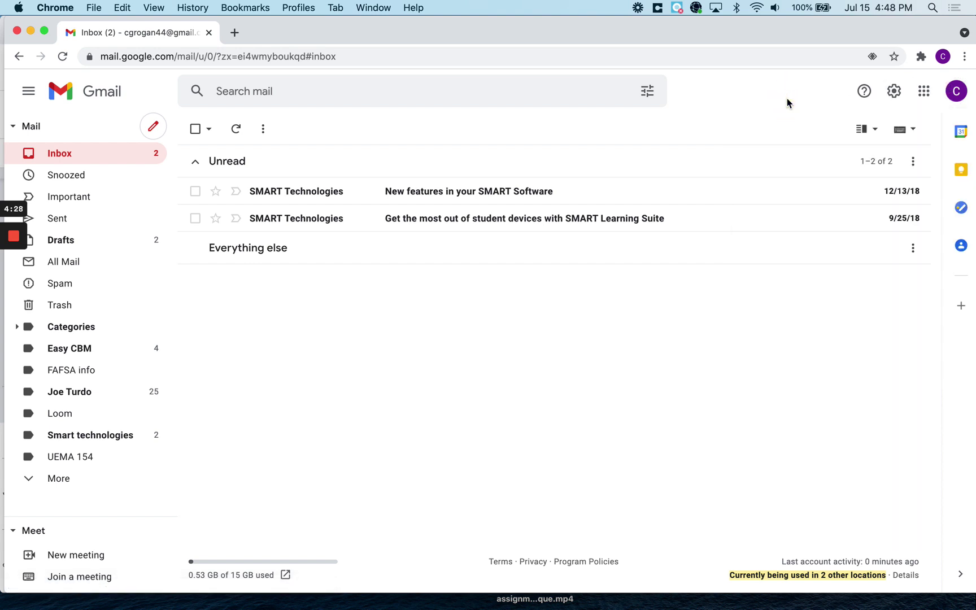
pyautogui.click(874, 131)
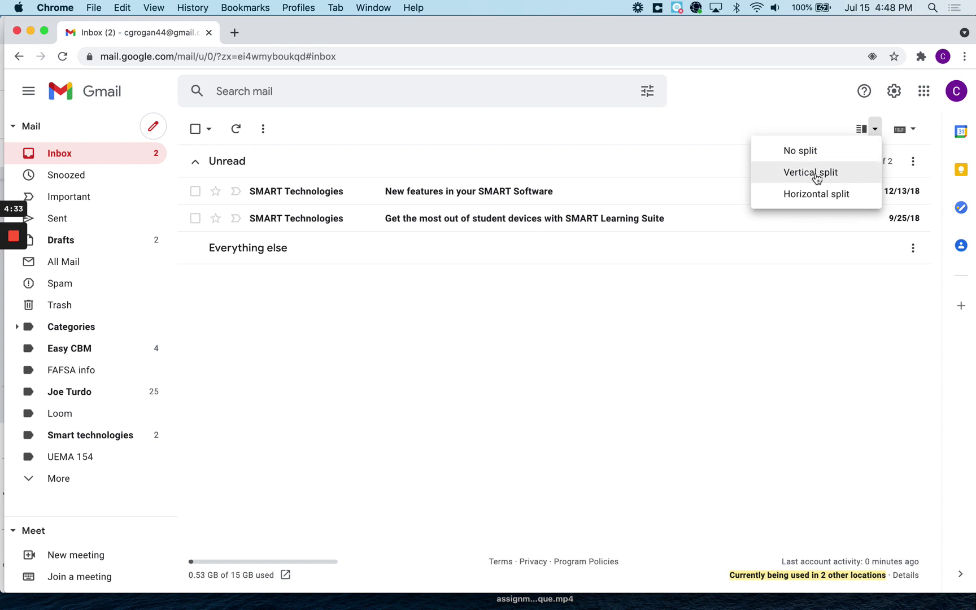
pyautogui.click(911, 130)
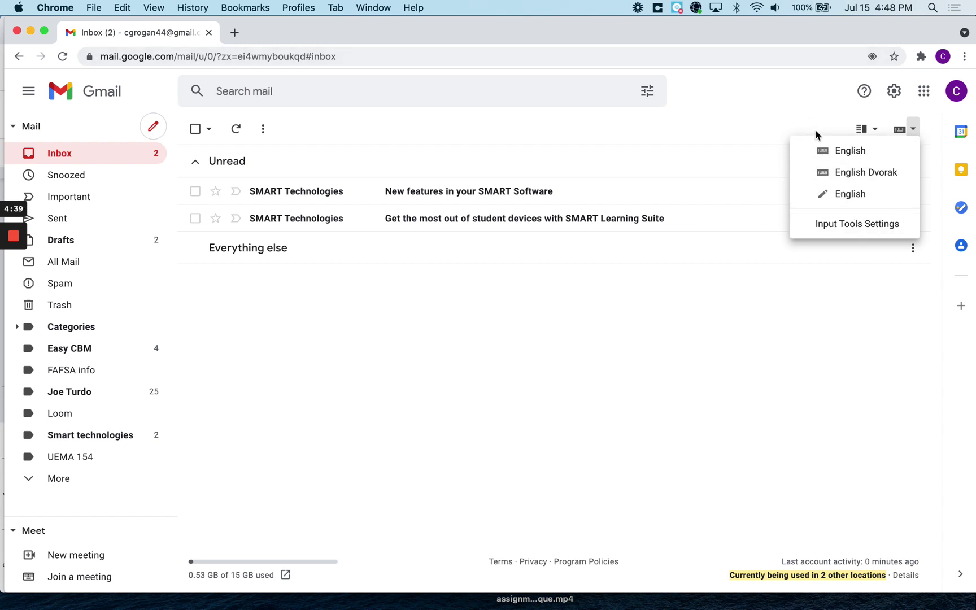
pyautogui.click(721, 111)
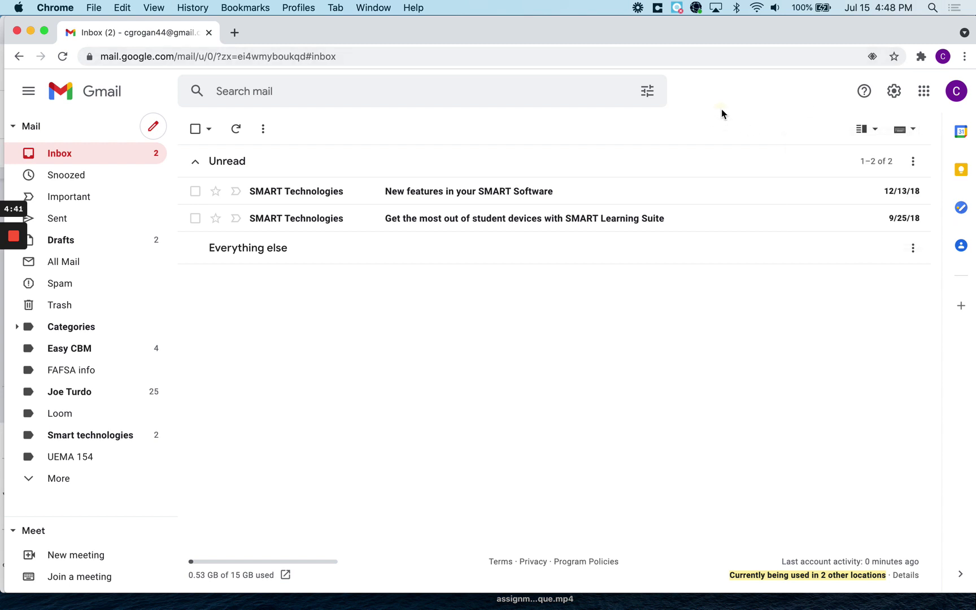
pyautogui.click(209, 130)
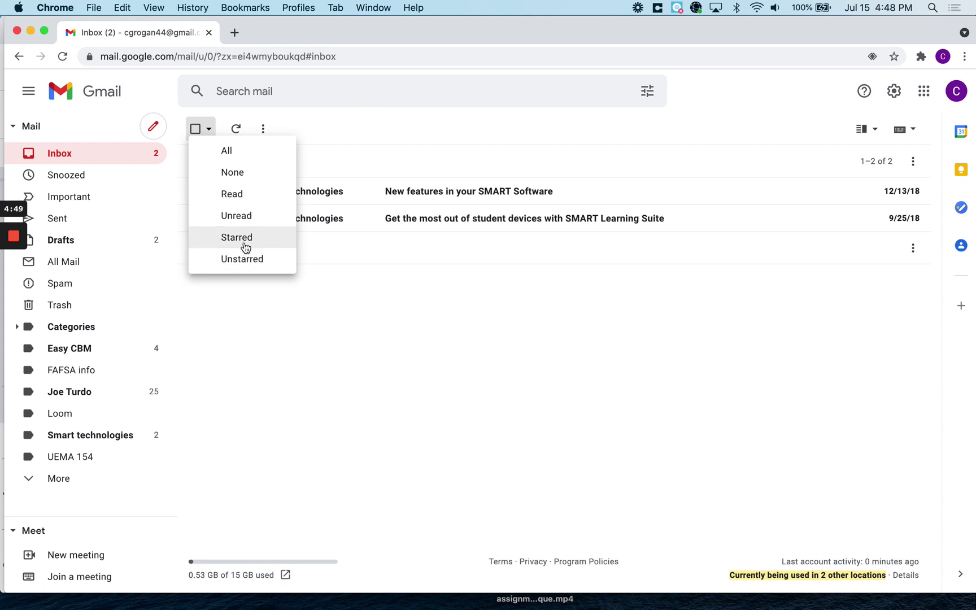
pyautogui.click(376, 280)
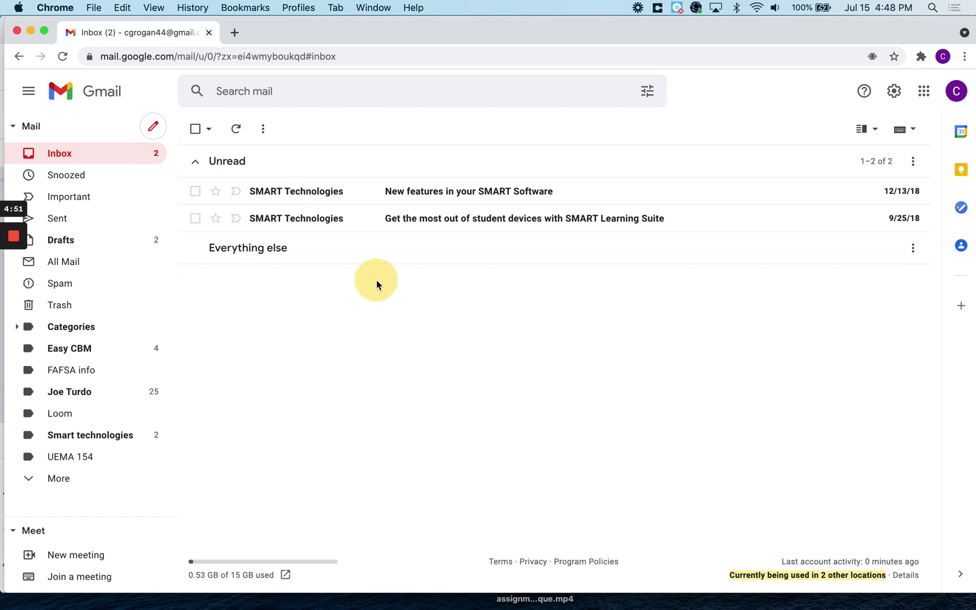
pyautogui.click(236, 193)
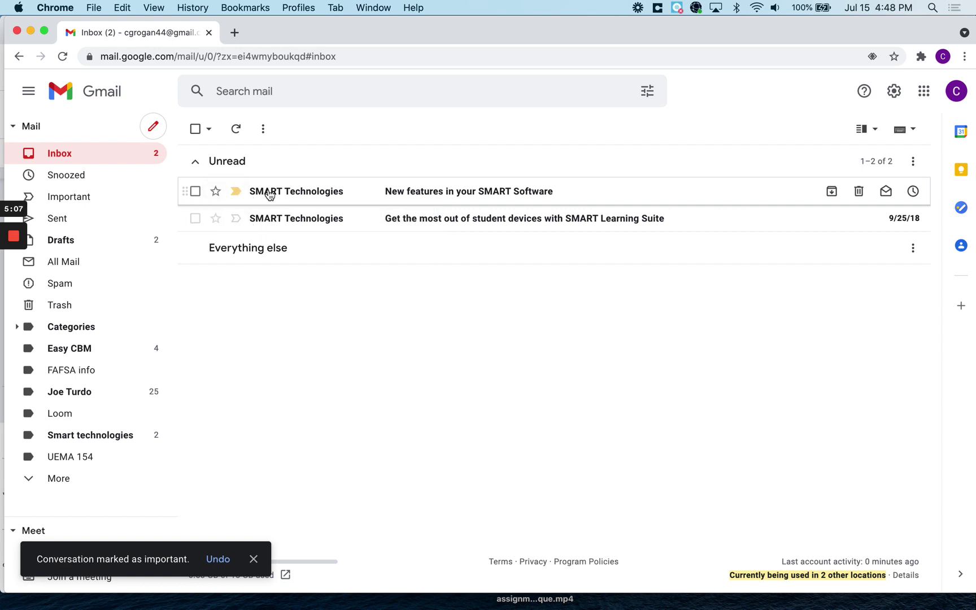
pyautogui.moveTo(289, 197)
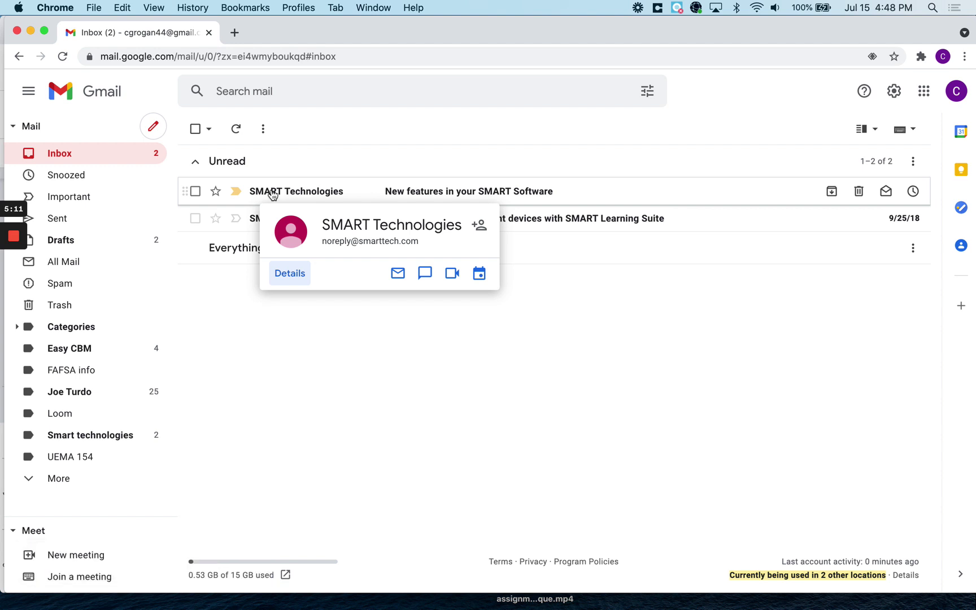
# Step: Mark the 'New features in your SMART Software' conversation as not important
pyautogui.click(237, 193)
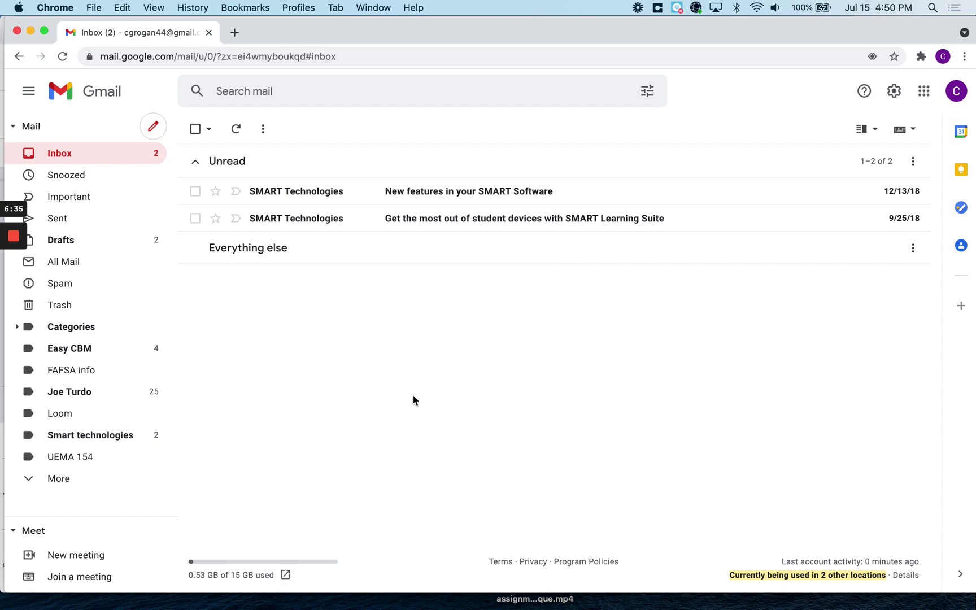
# Step: Open the Google apps launcher over the inbox
pyautogui.click(923, 95)
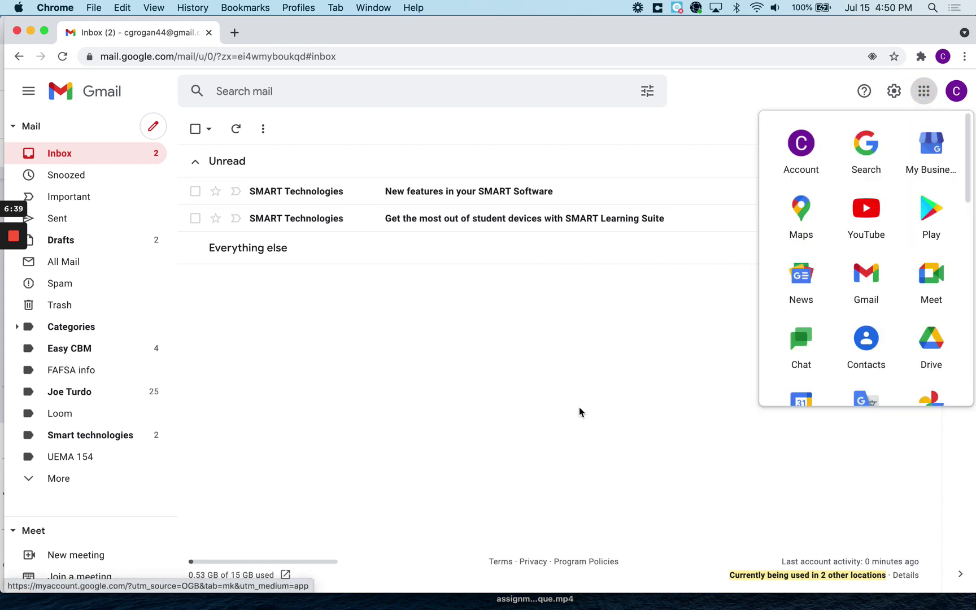